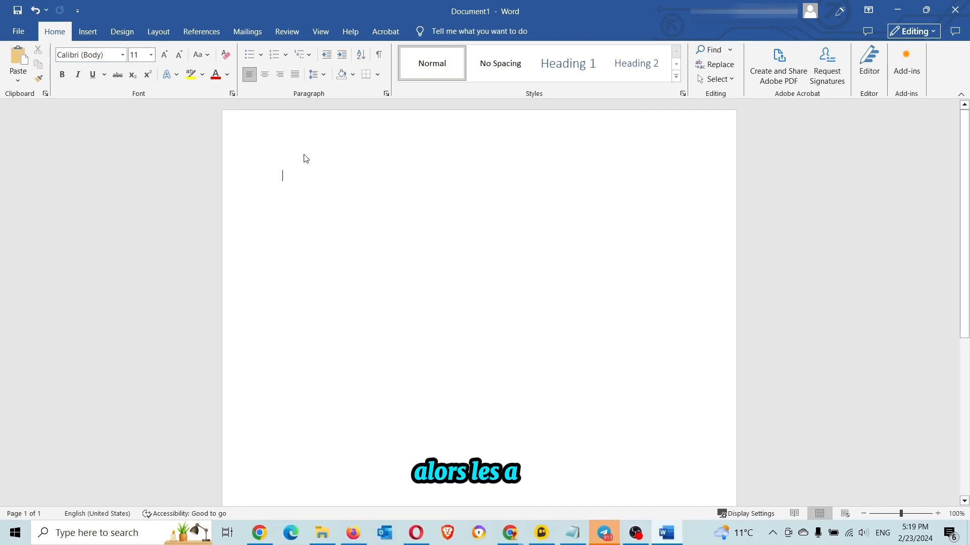
Write 0≠1 on the first line, inserting the not-equal sign from the symbol collection
double_click(286, 186)
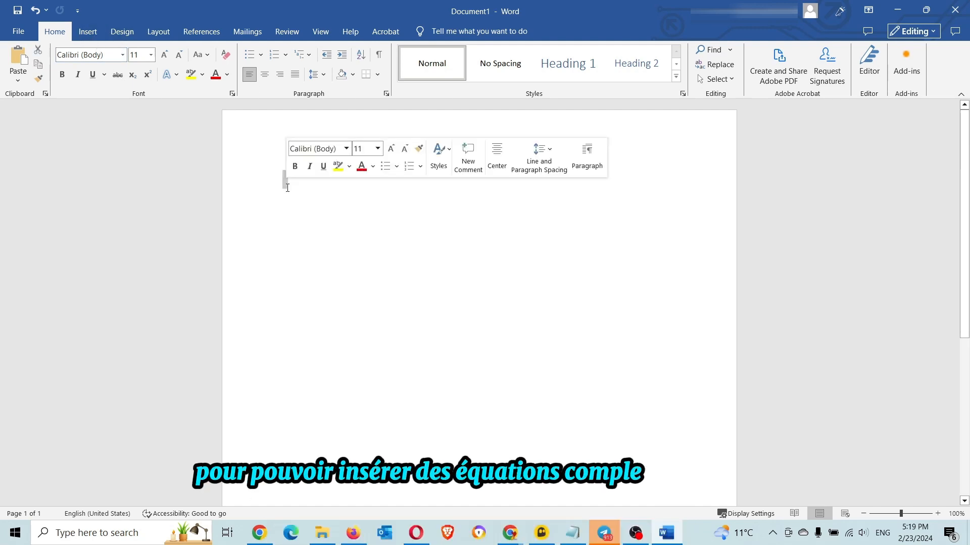
click(93, 36)
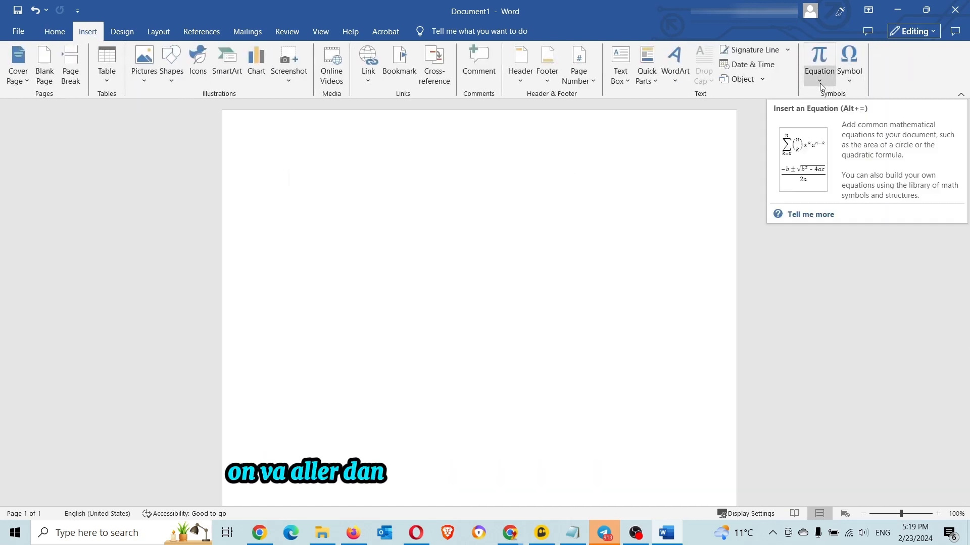
click(859, 82)
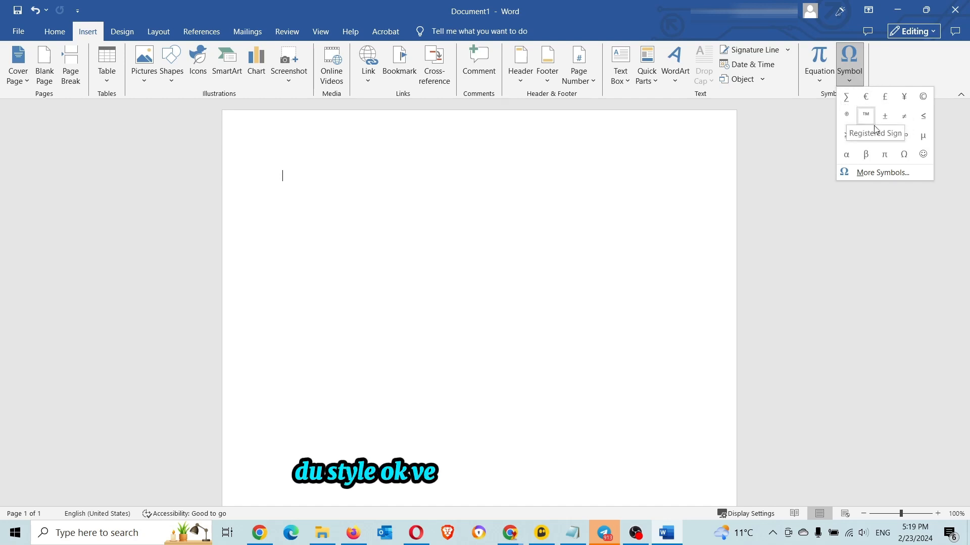
click(901, 120)
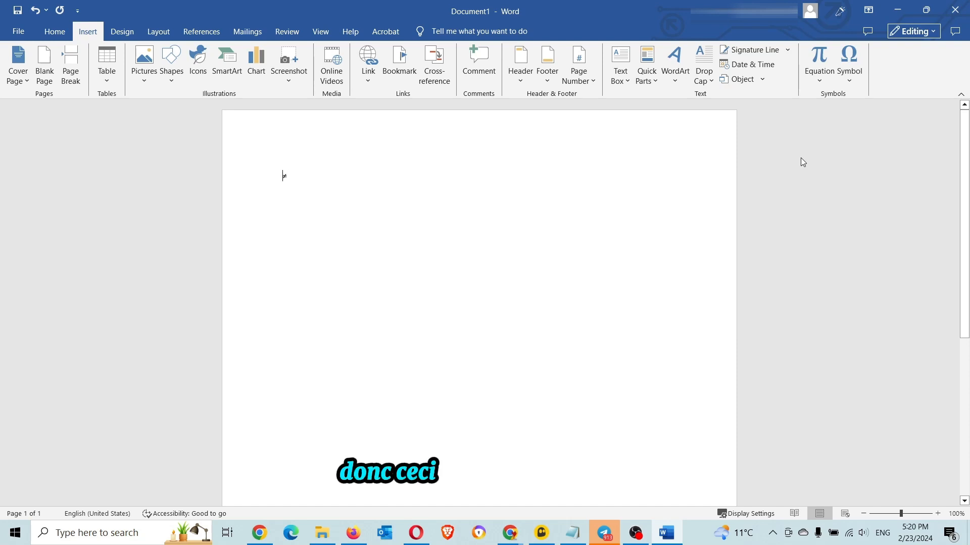
text(0)
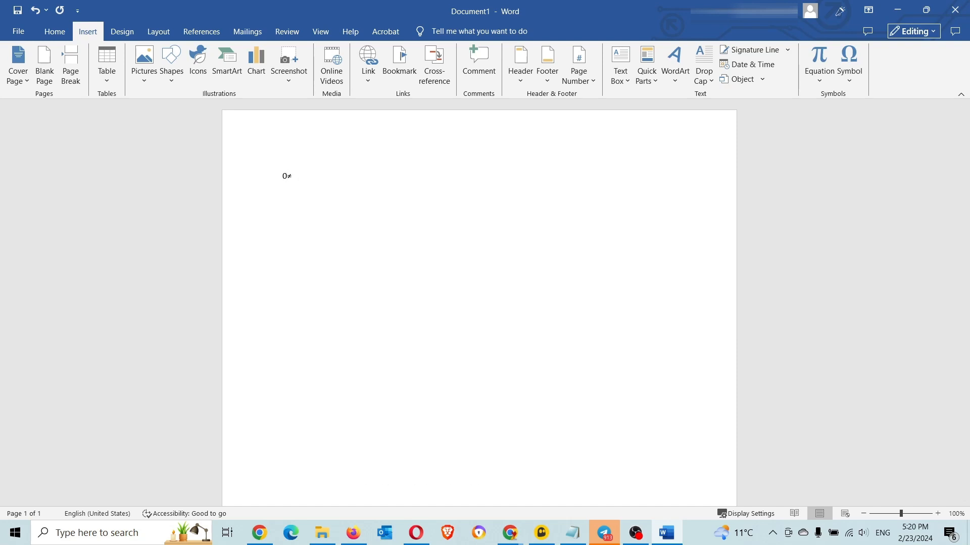
key(Right)
text(1)
Write 1÷6 on a new line, inserting the division sign from the symbol collection
key(Return)
click(859, 83)
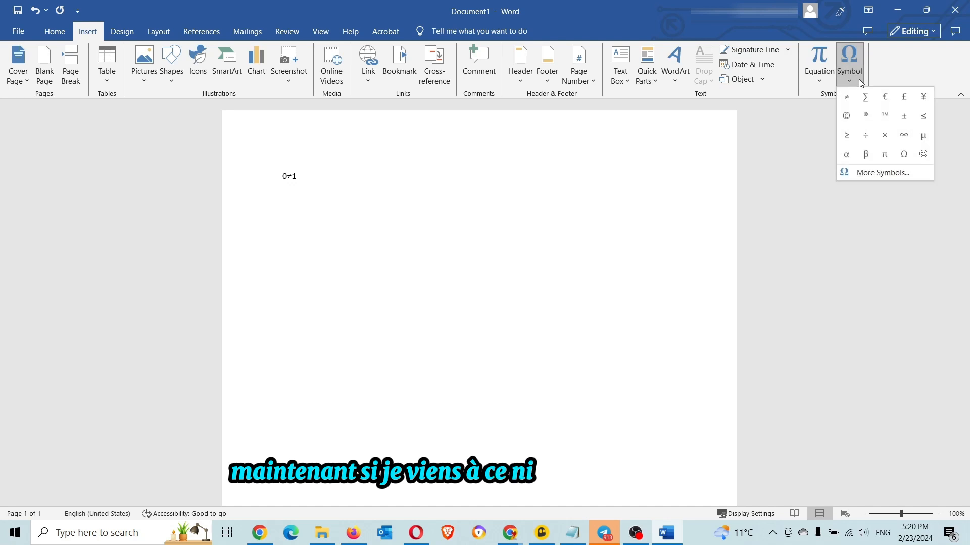
click(866, 135)
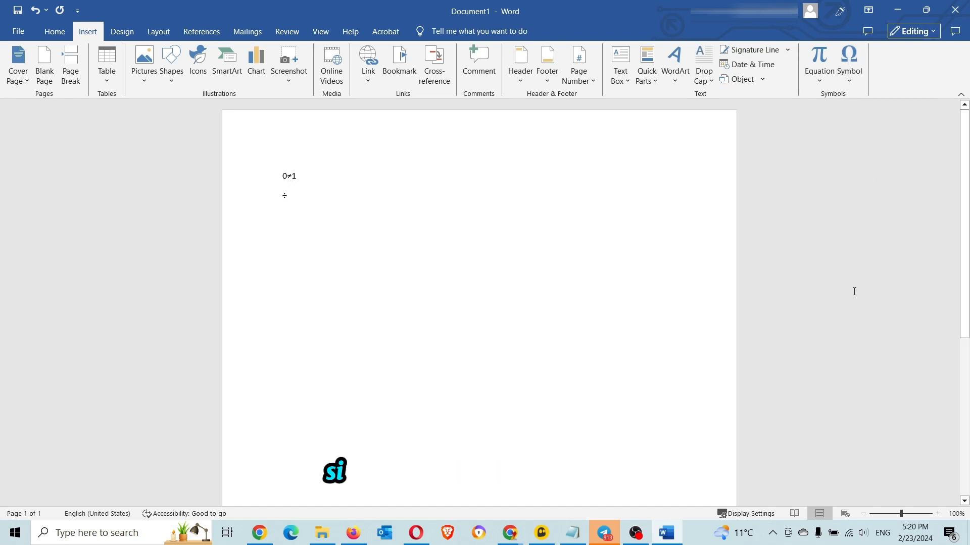
text(1÷)
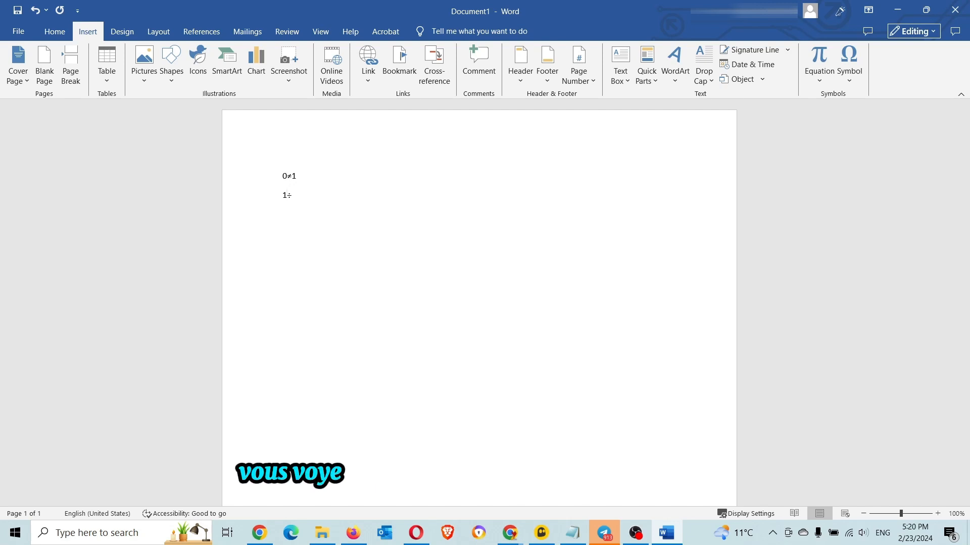
text(6)
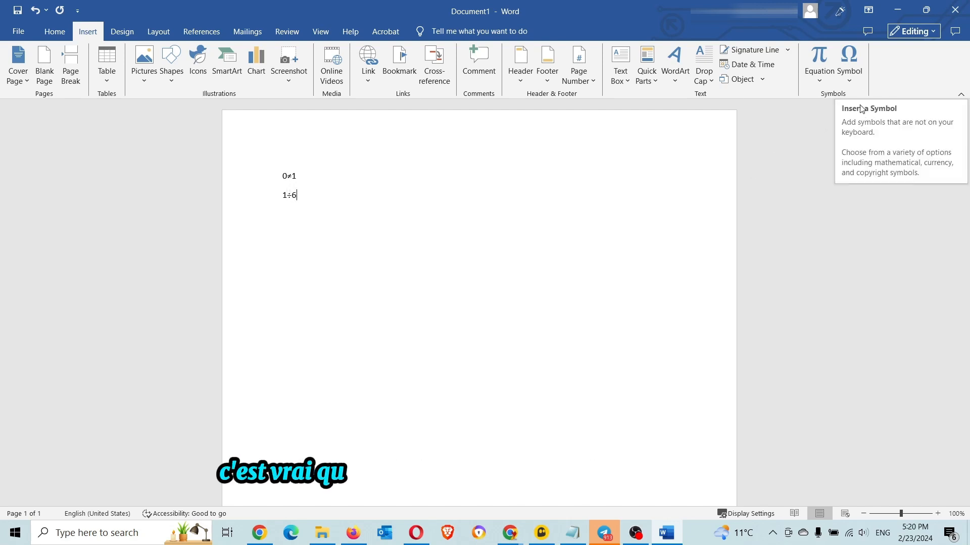
Append a summation sign (∑) from the symbol collection and the digit 5 to the second line
click(854, 77)
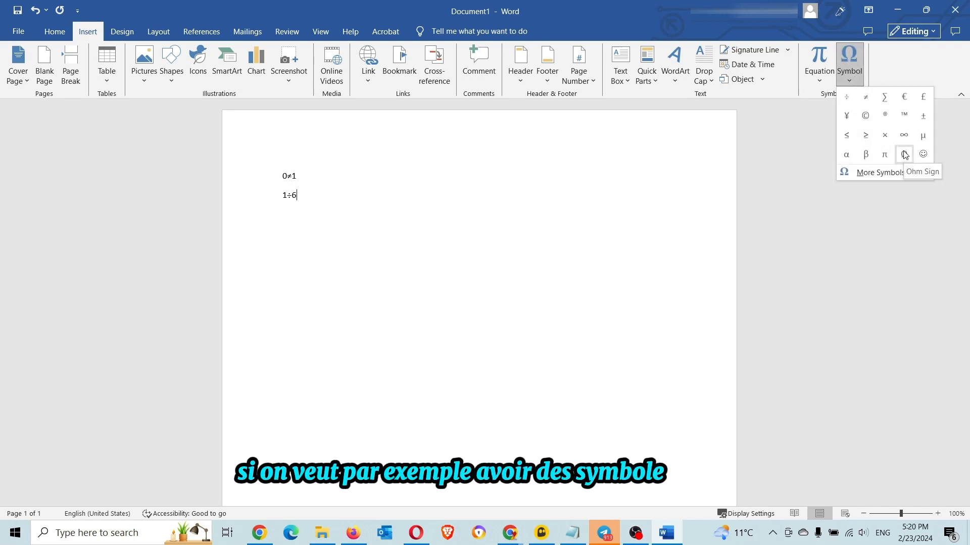
click(886, 97)
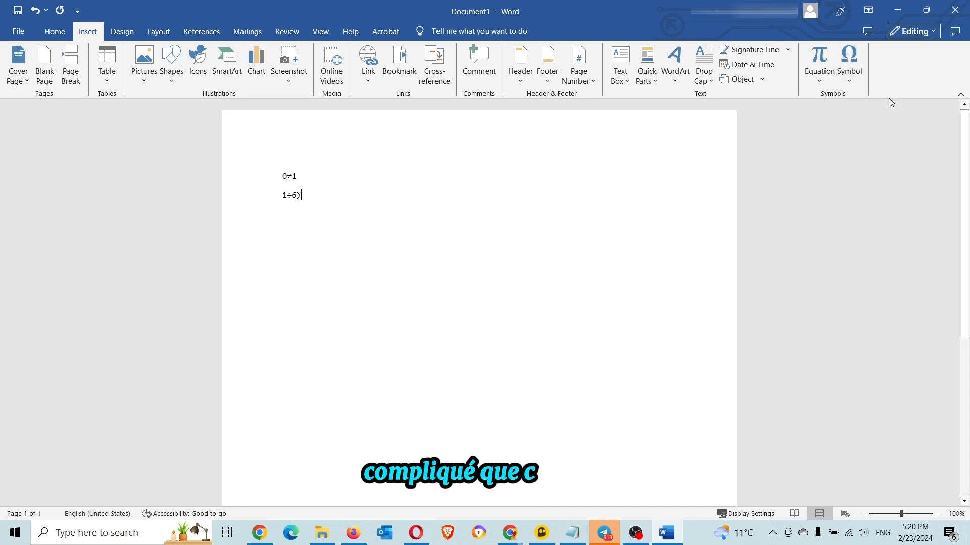
text(5)
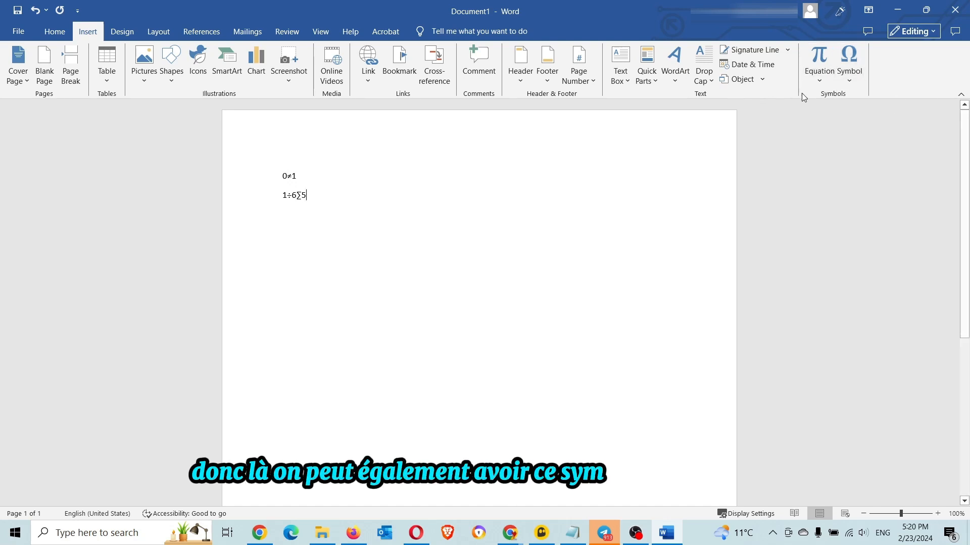
Insert the built-in Binomial Theorem equation at the end of the second line
click(822, 84)
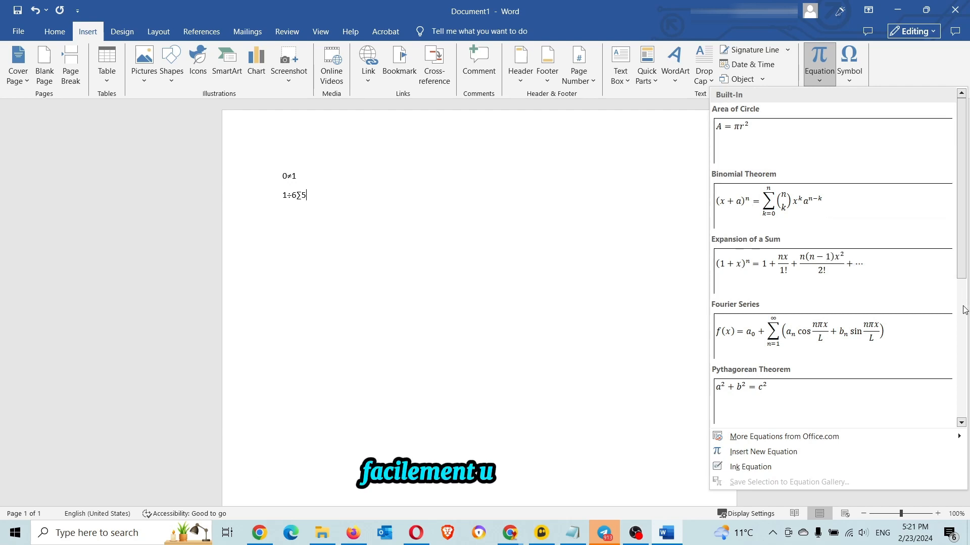
scroll(962, 308, down, 4)
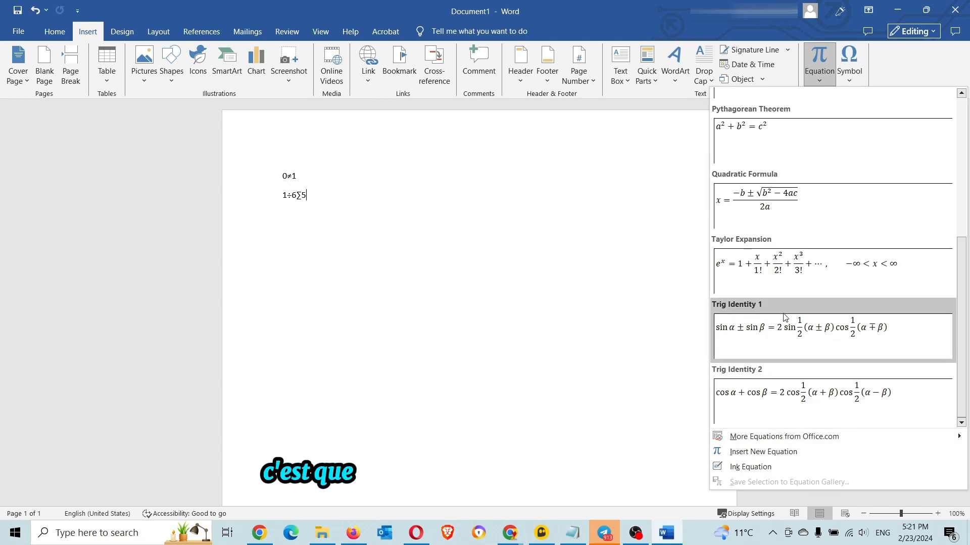
scroll(951, 216, up, 4)
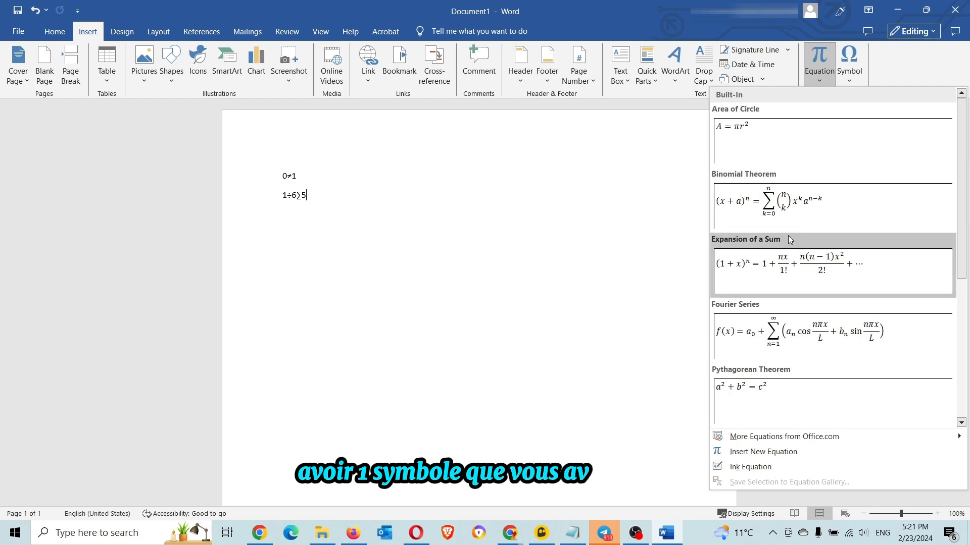
click(799, 223)
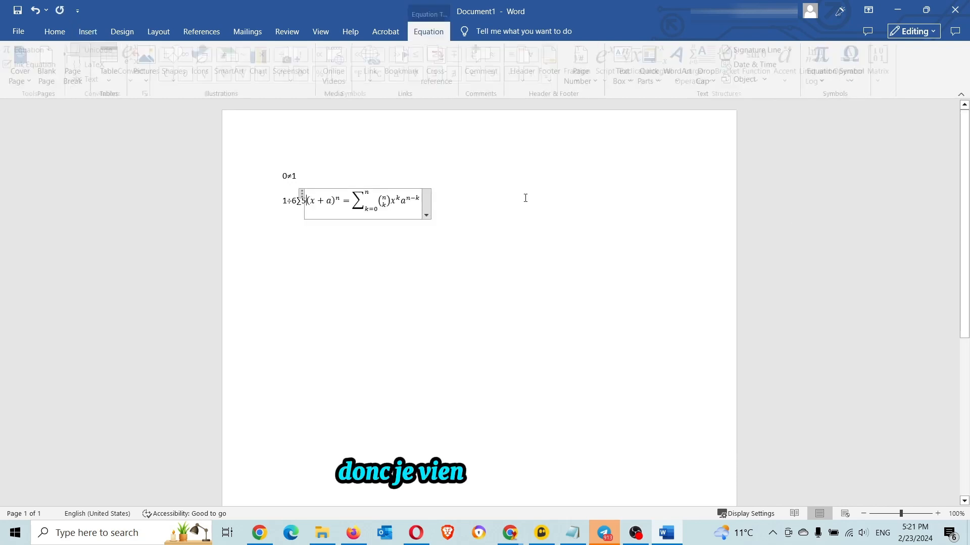
Add a period after the 6 in the second line and move the binomial equation onto its own line below
click(297, 198)
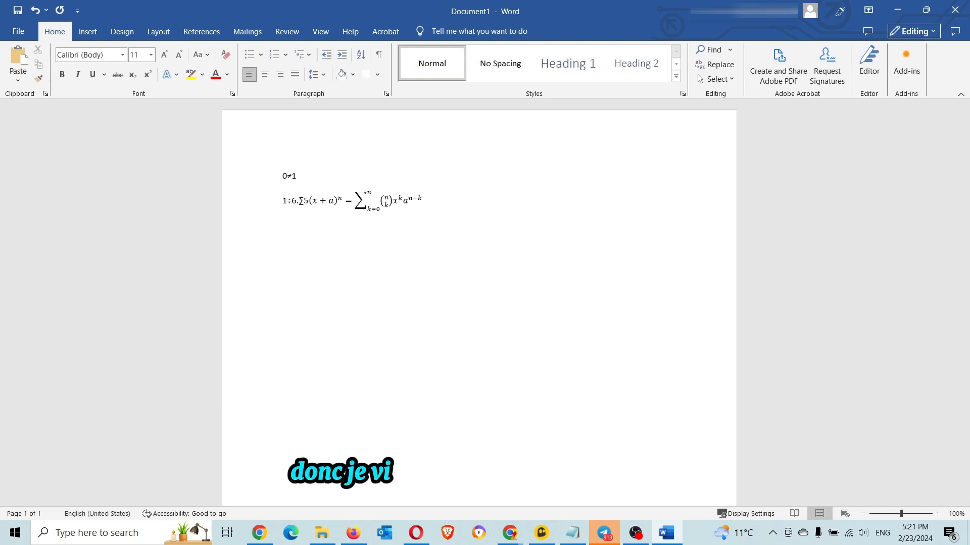
key(Return)
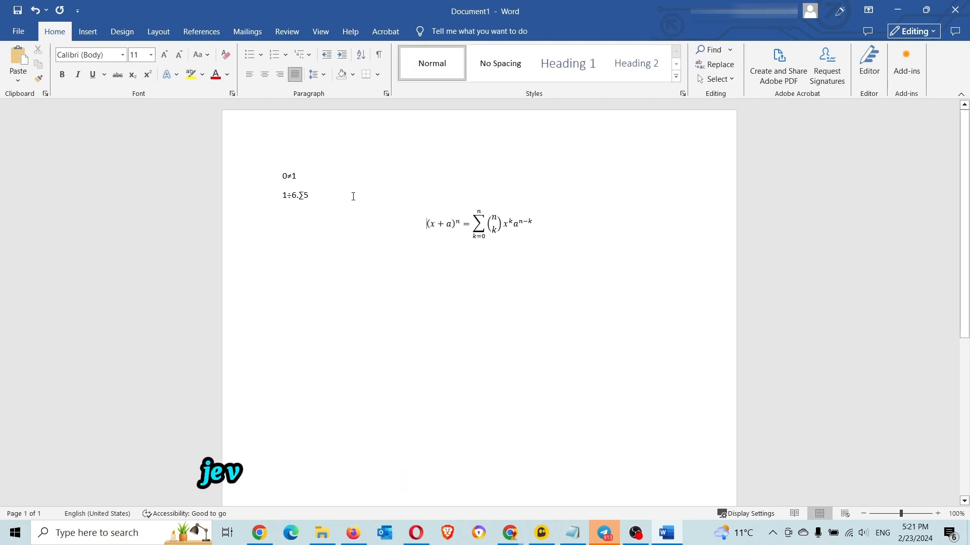
click(498, 218)
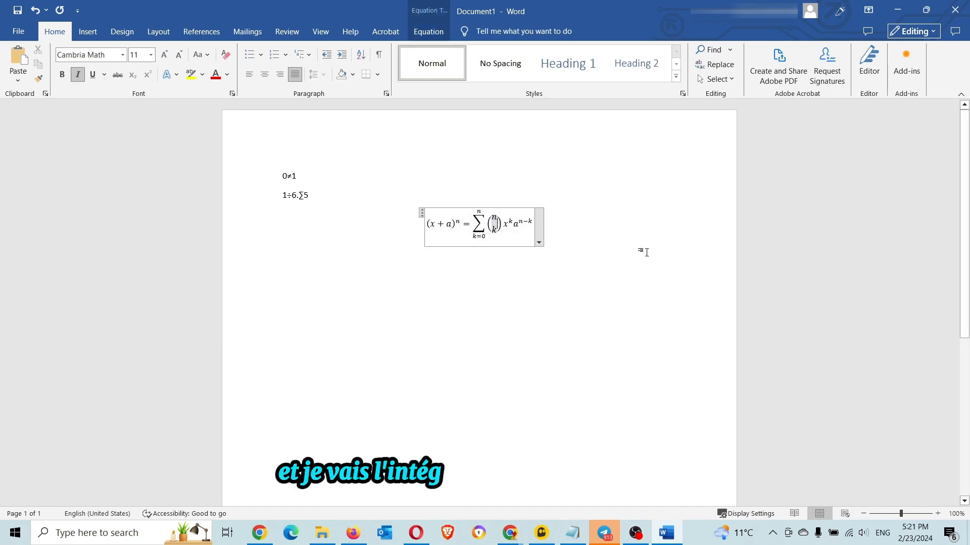
click(570, 197)
Insert the built-in Trig Identity 1 equation on a new line below the binomial equation
click(556, 222)
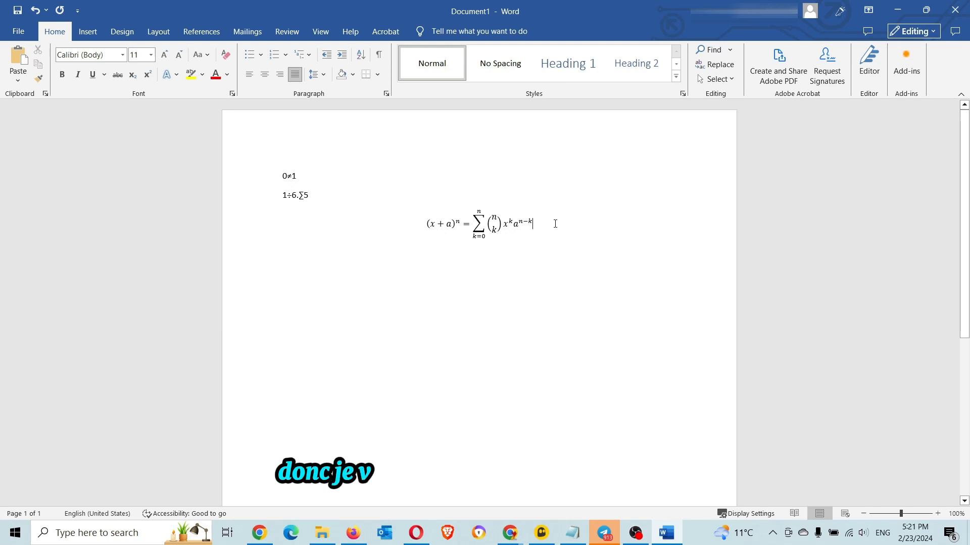
key(Return)
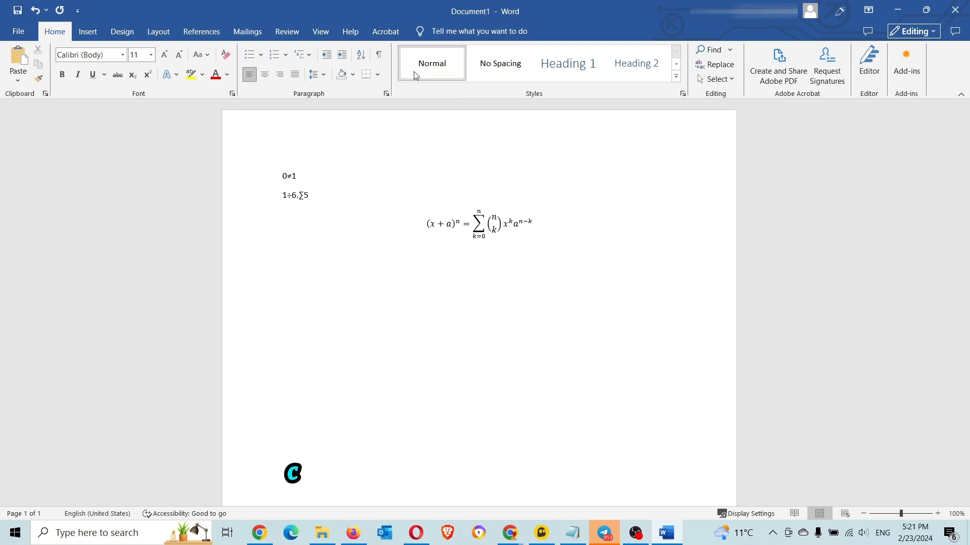
click(83, 33)
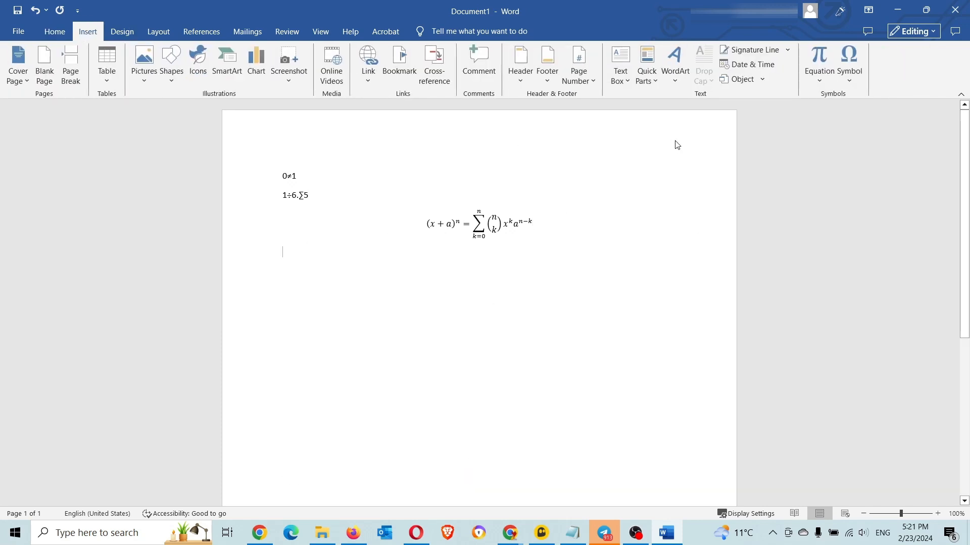
click(819, 84)
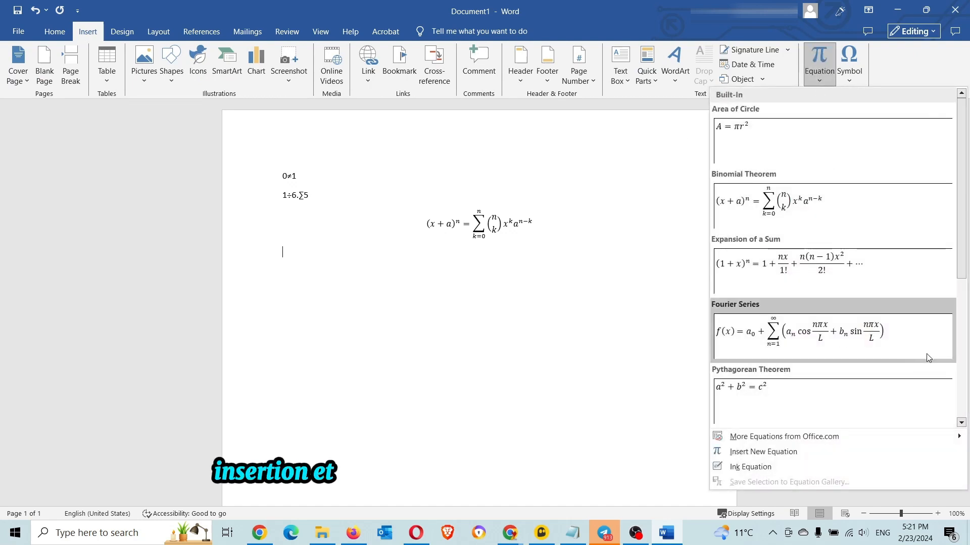
click(965, 379)
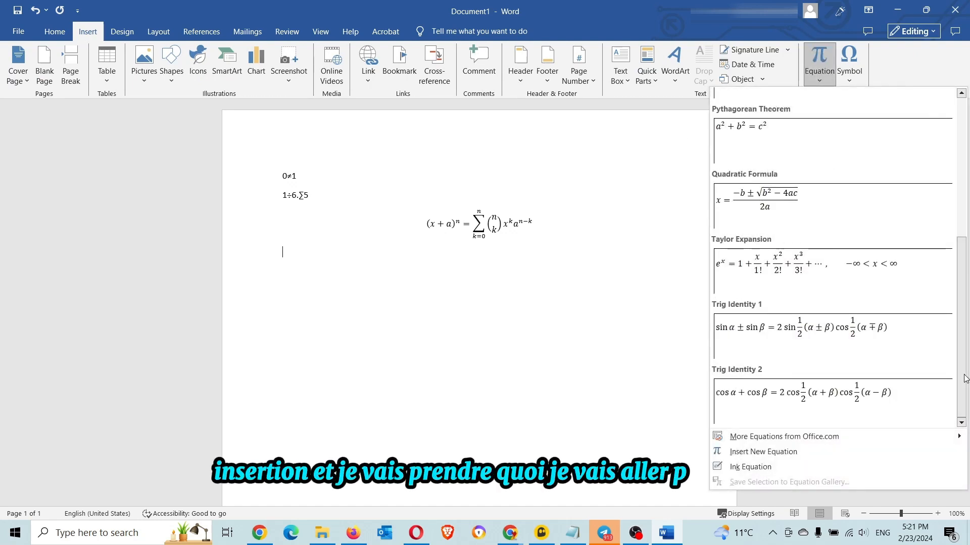
click(831, 330)
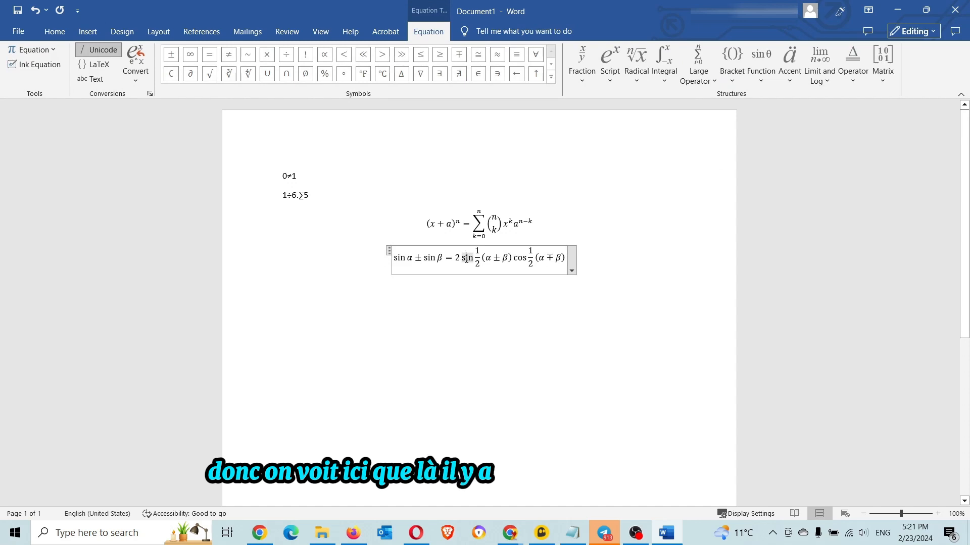
click(486, 224)
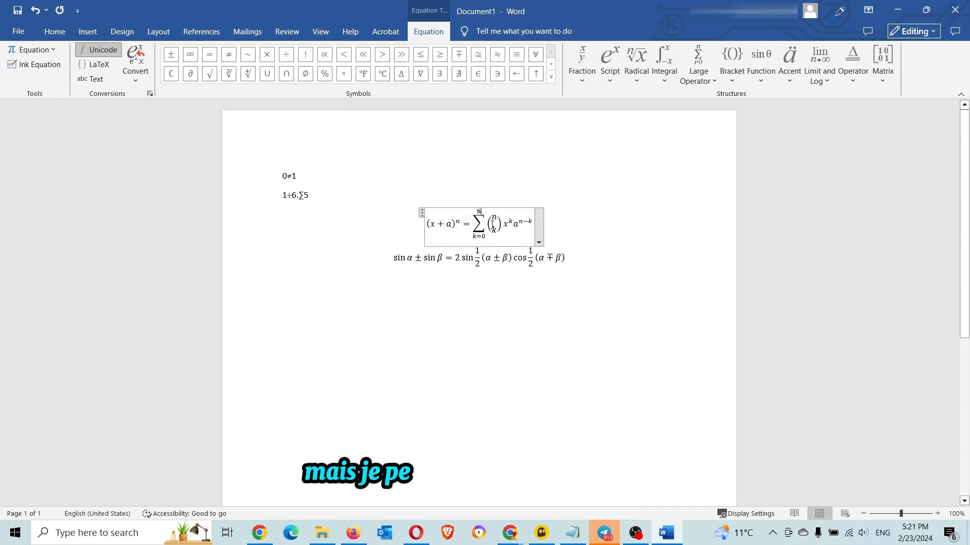
key(Right)
key(Right)
key(Right)
key(Right)
key(Right)
key(Right)
key(Right)
key(Right)
key(Right)
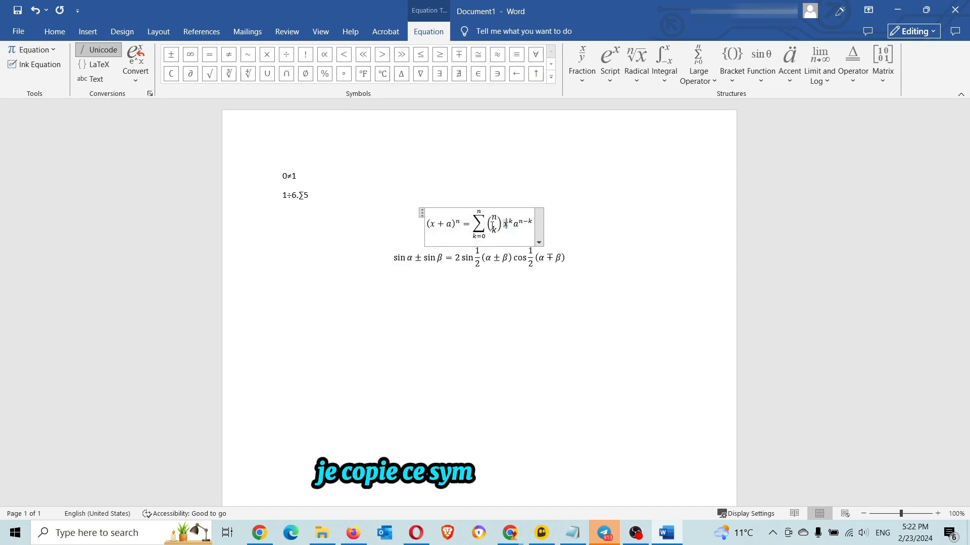
key(Left)
key(Right)
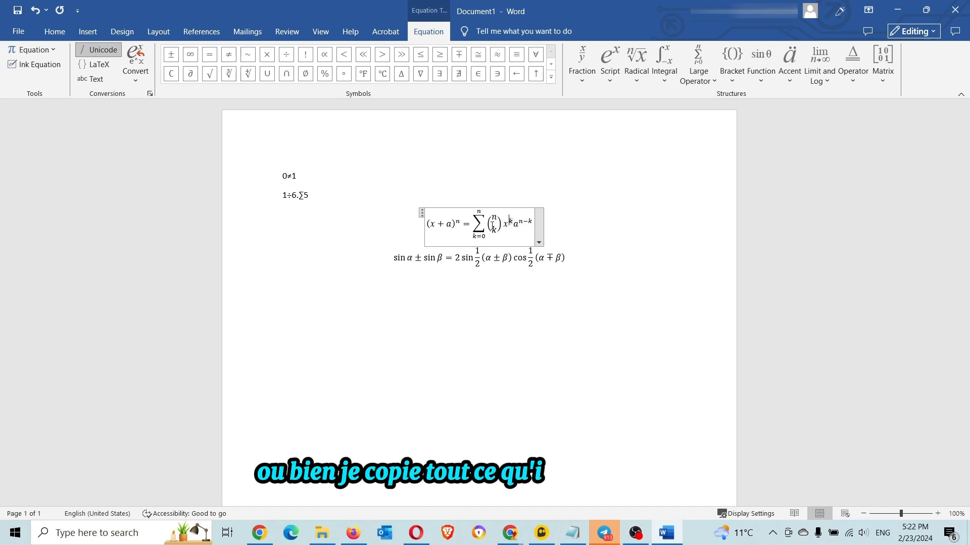
key(ctrl+a)
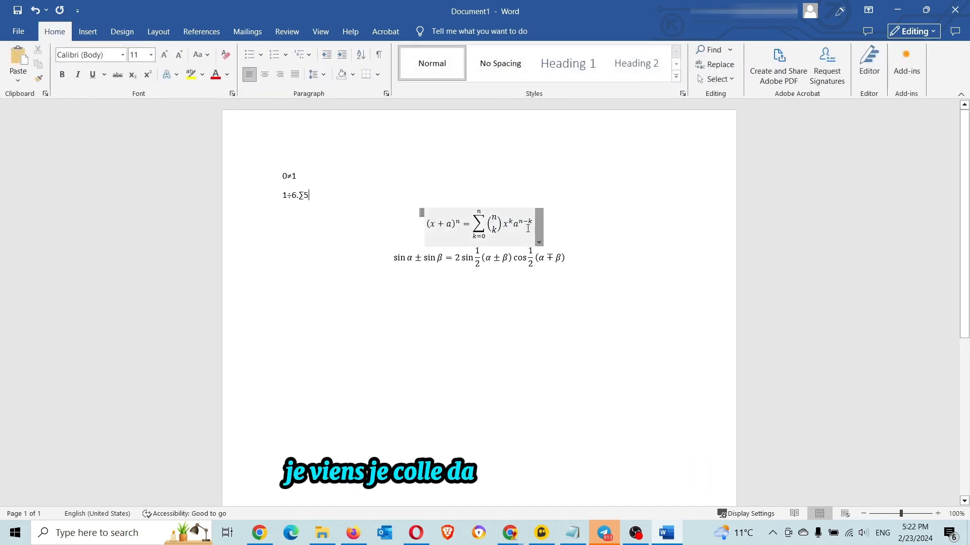
click(509, 222)
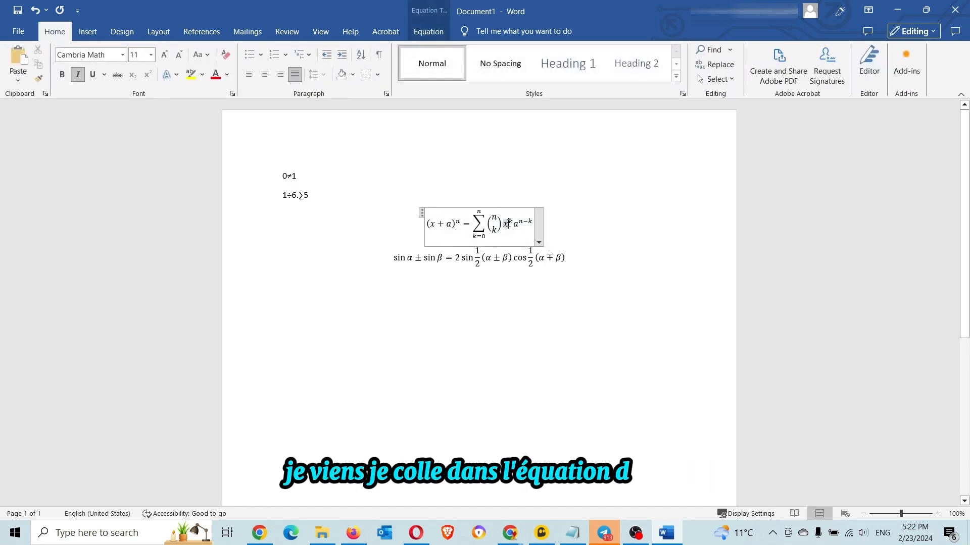
Select the whole trigonometric equation and apply the large-operator summation without limits to it
click(504, 260)
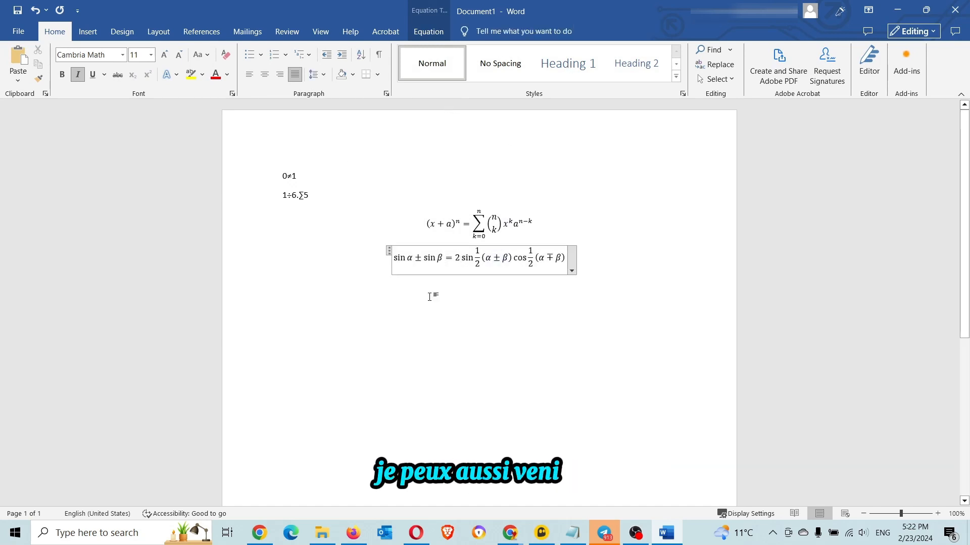
click(572, 271)
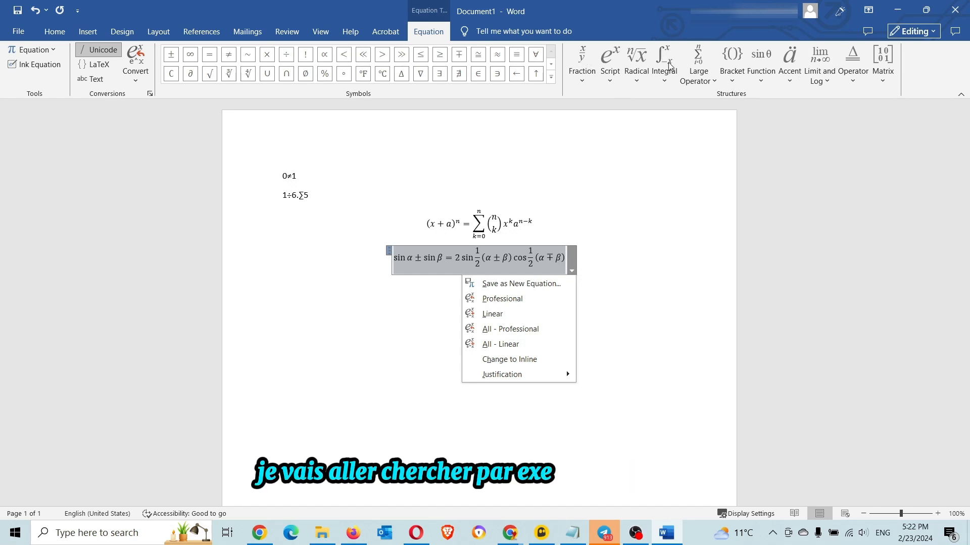
click(692, 59)
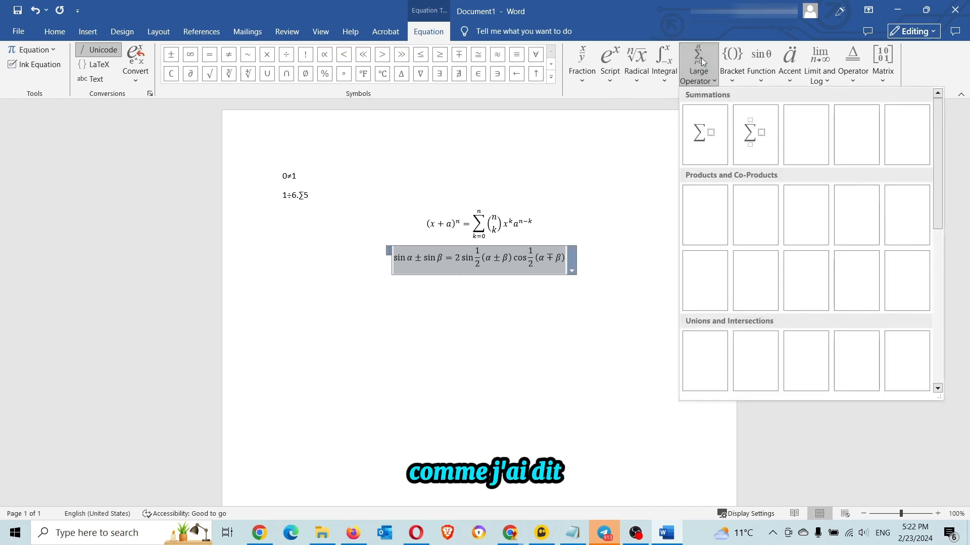
click(690, 143)
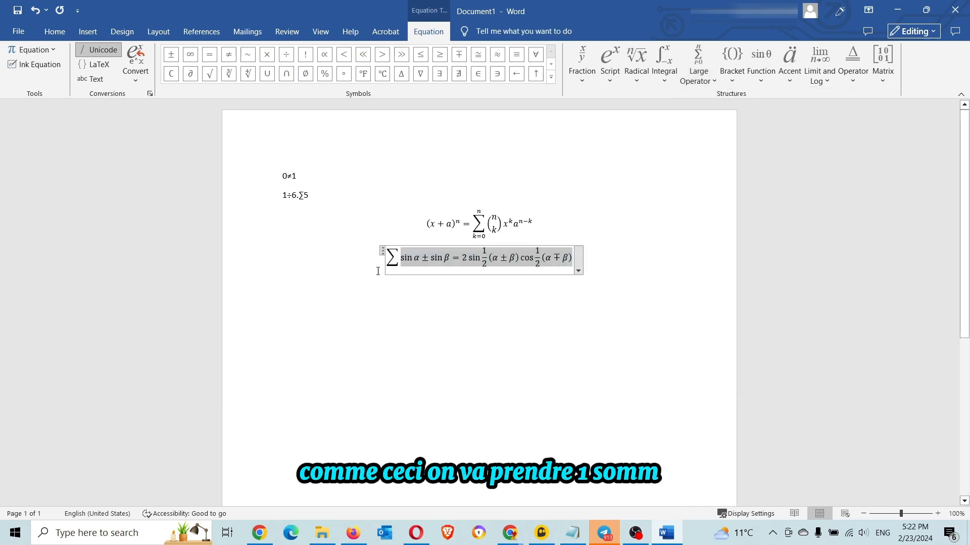
click(474, 259)
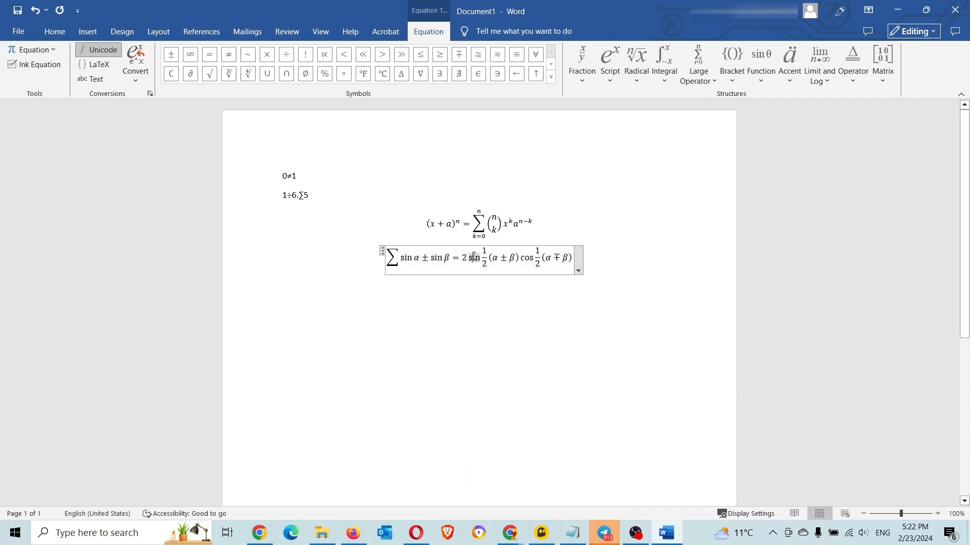
Undo the summation over the whole trigonometric equation and apply a summation without limits only to the expression after its equals sign
key(ctrl+z)
click(456, 258)
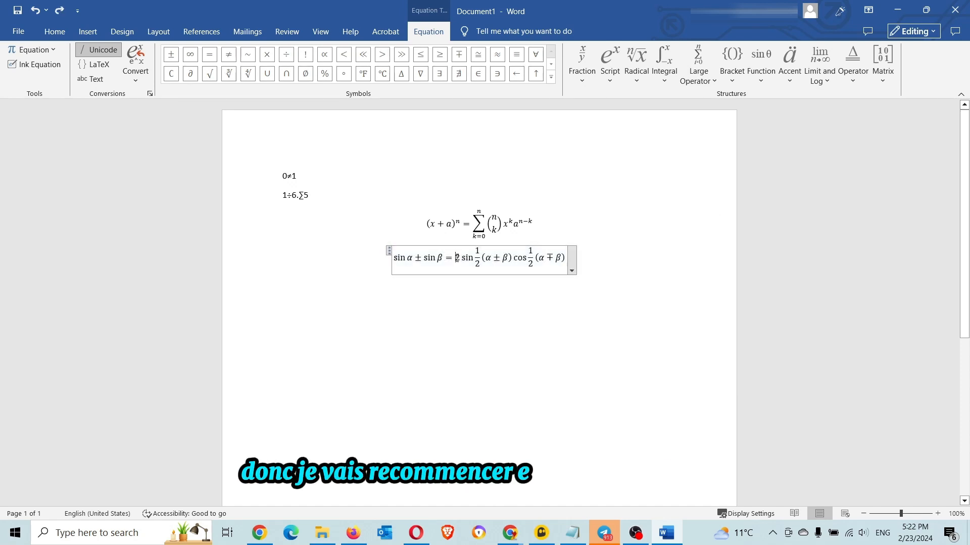
drag(456, 259, 565, 258)
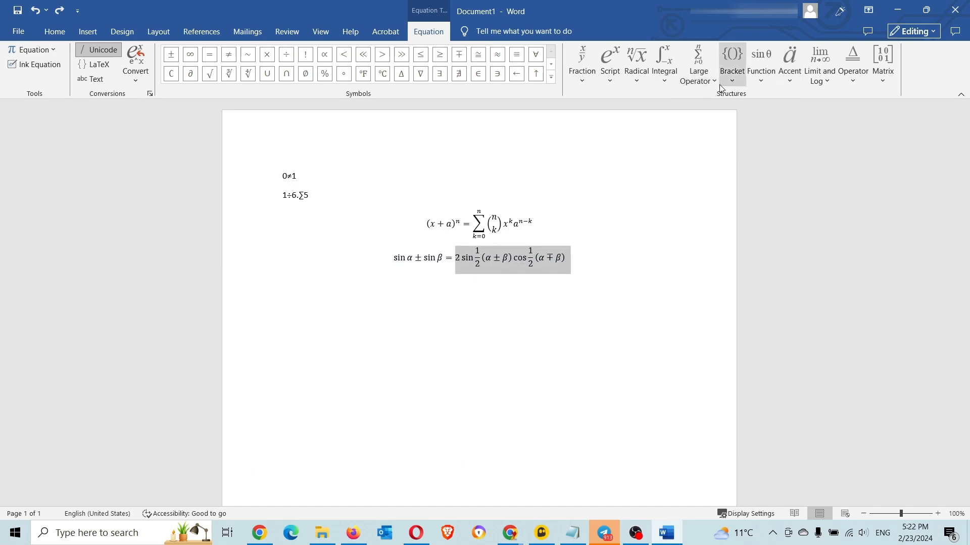
click(699, 55)
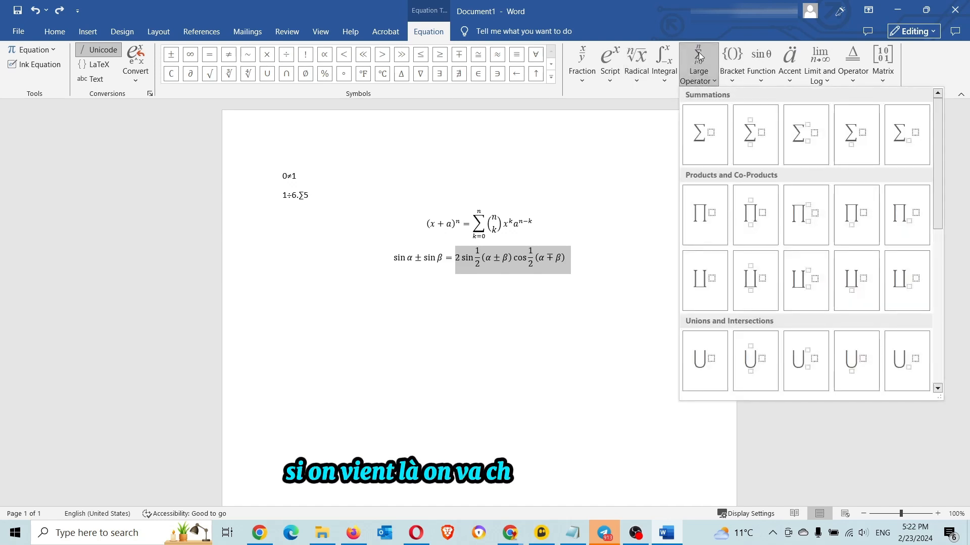
click(708, 152)
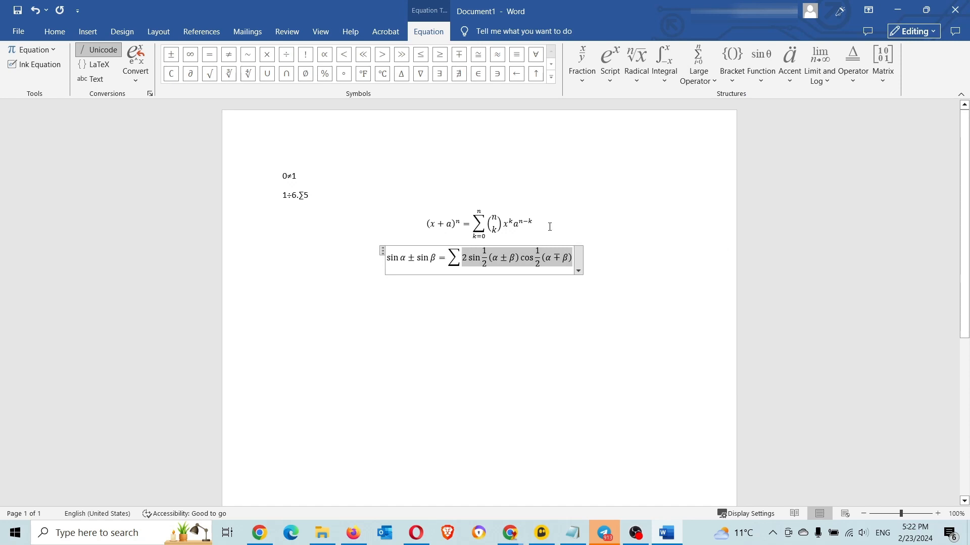
click(491, 256)
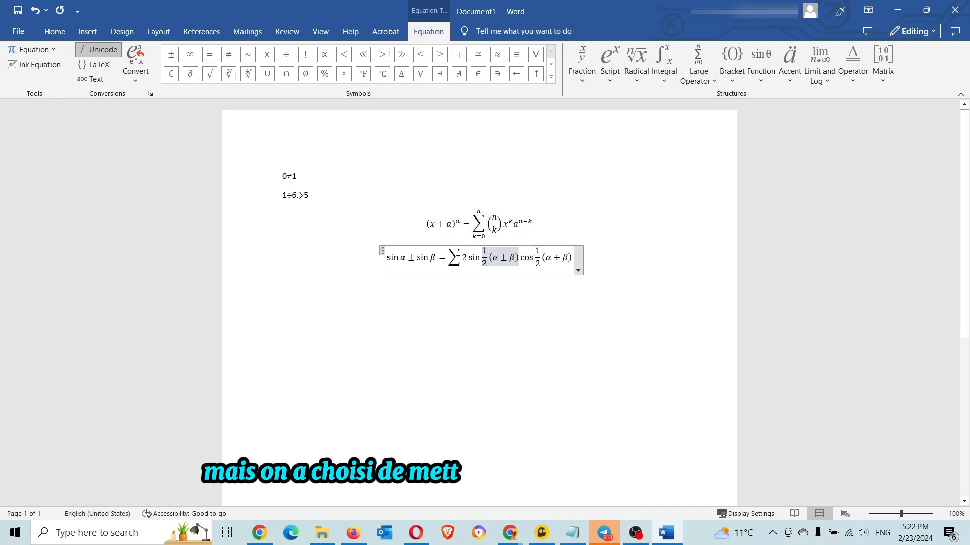
double_click(458, 259)
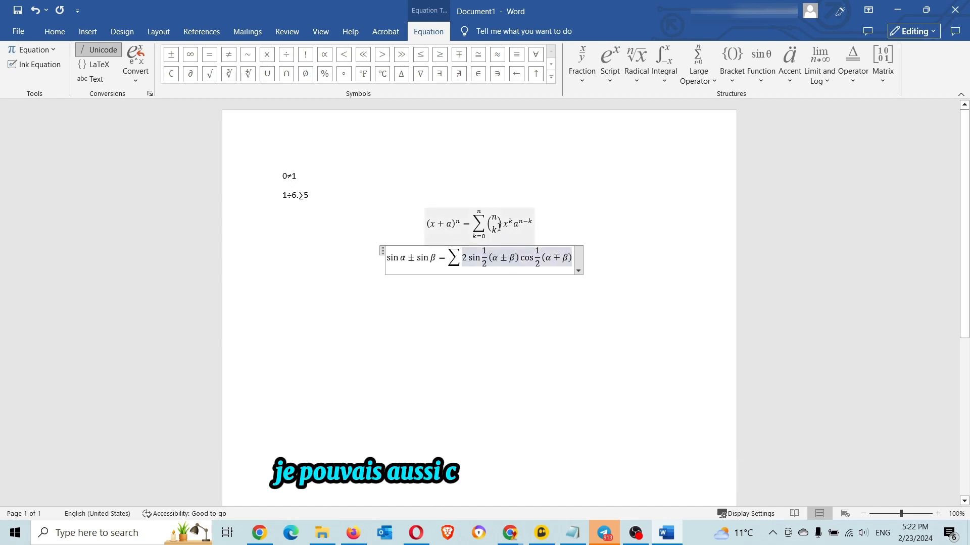
double_click(497, 229)
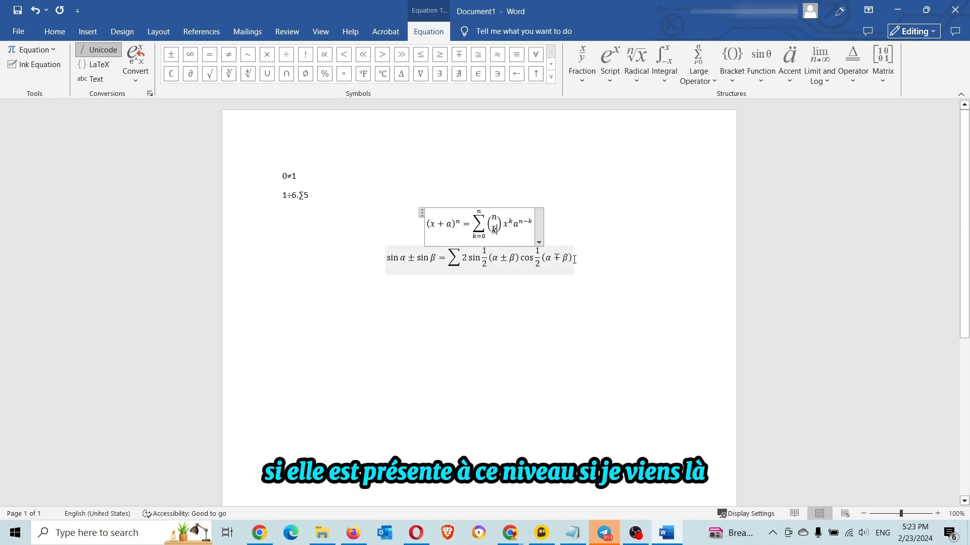
Add a parenthesized two-row stack at the end of the trigonometric equation and fill it with 2 over 3
drag(571, 258, 534, 258)
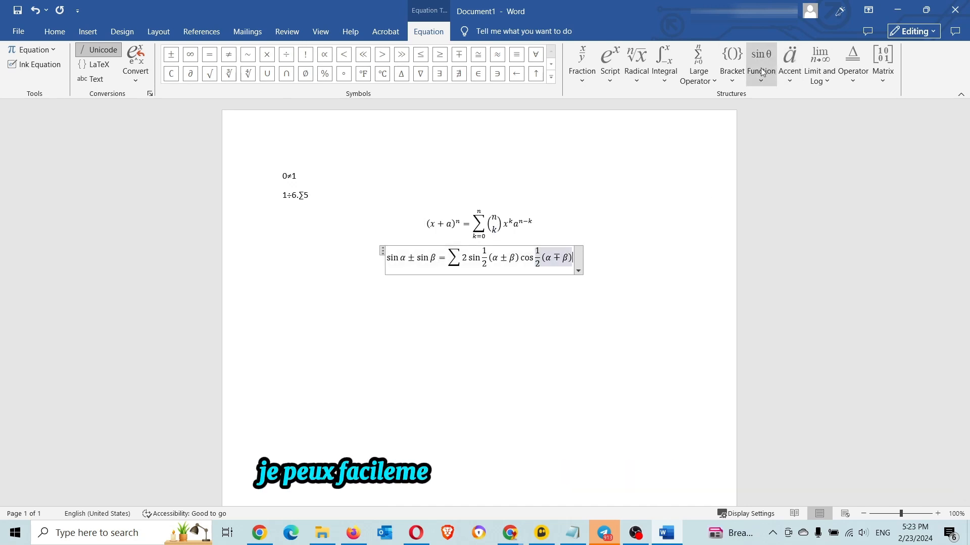
click(736, 79)
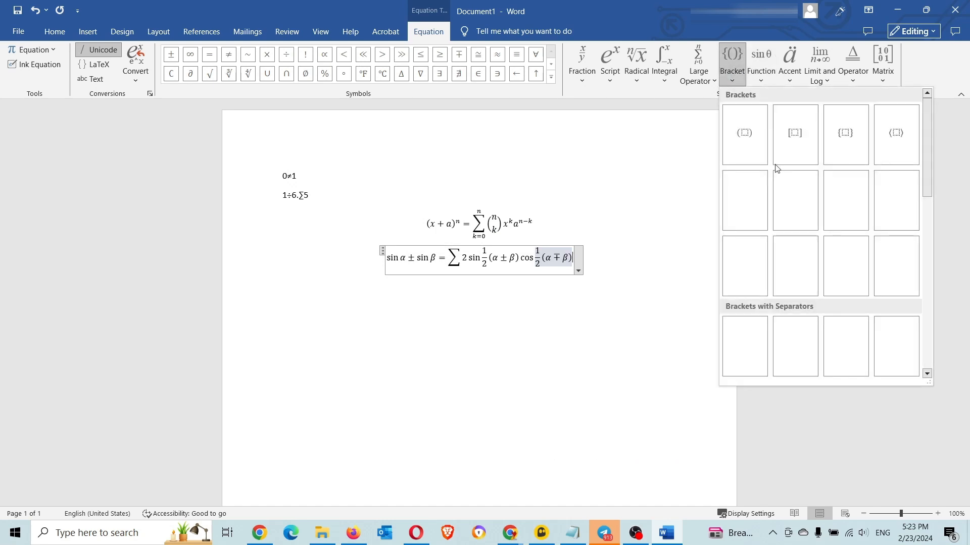
drag(931, 138, 931, 216)
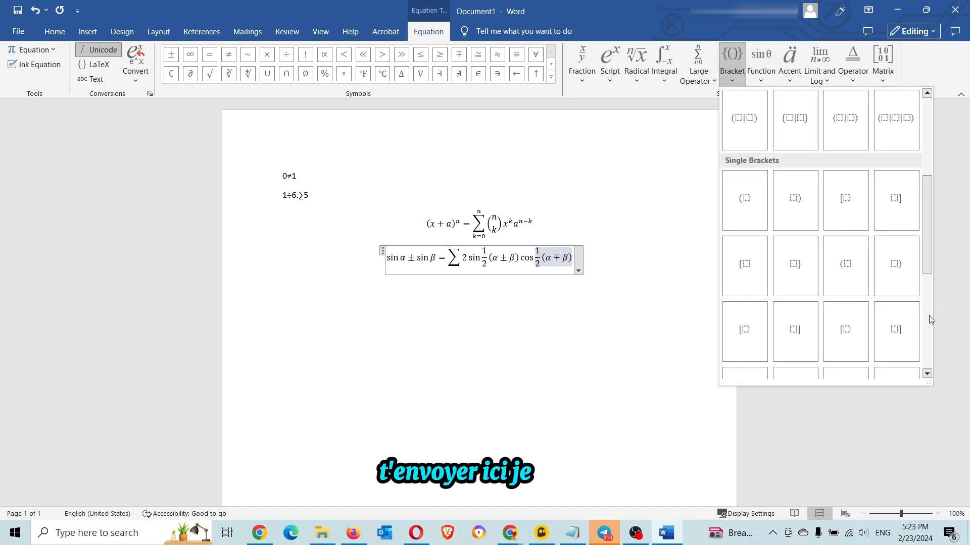
scroll(931, 319, down, 3)
click(897, 322)
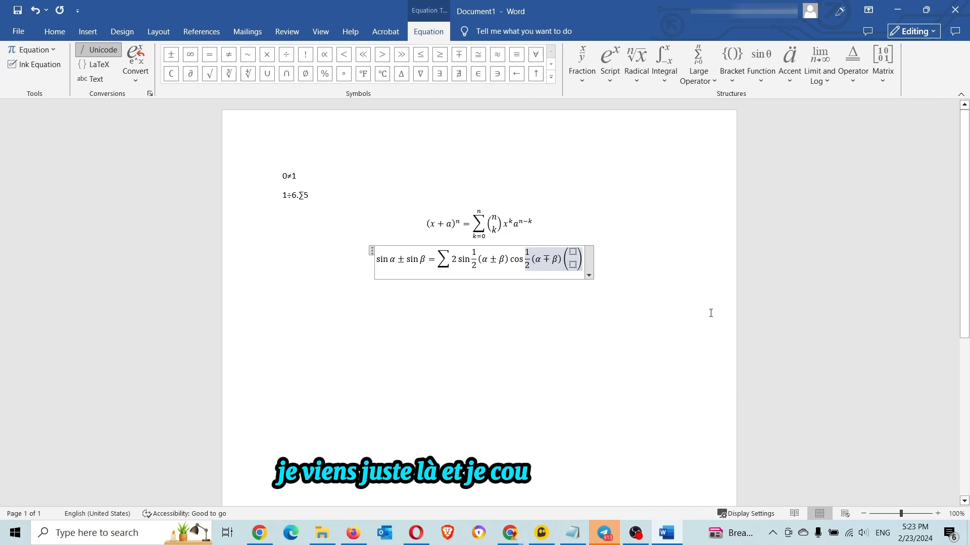
click(573, 251)
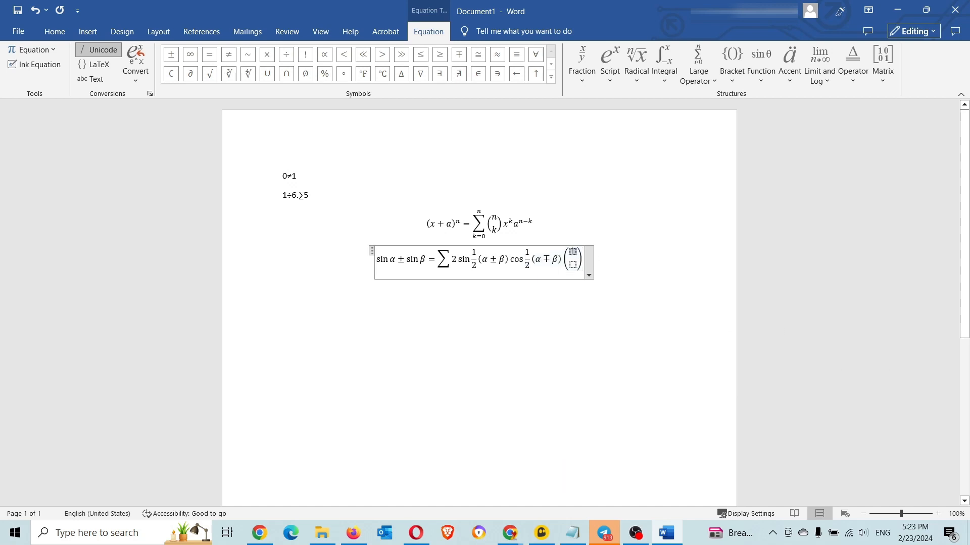
text(2 3)
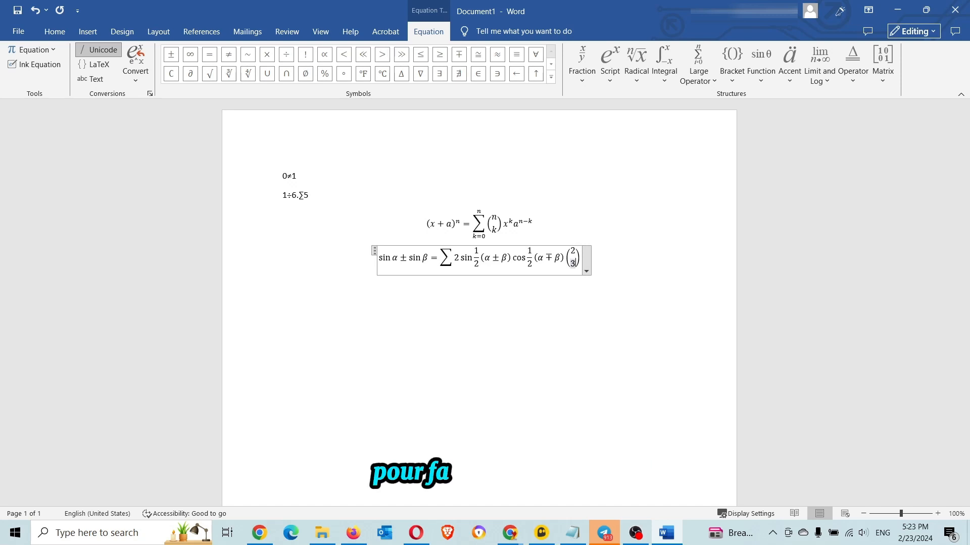
key(Right)
key(Right)
key(Right)
key(Left)
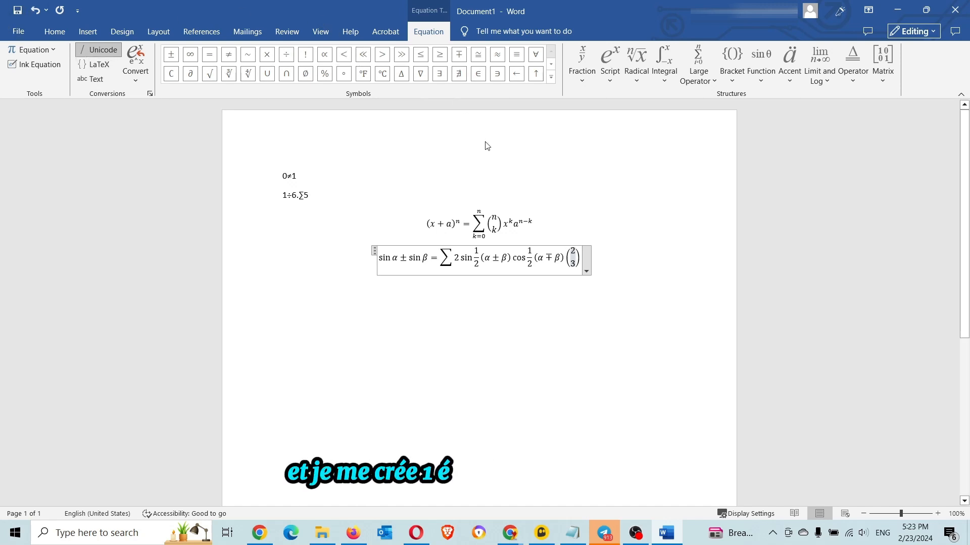
triple_click(527, 230)
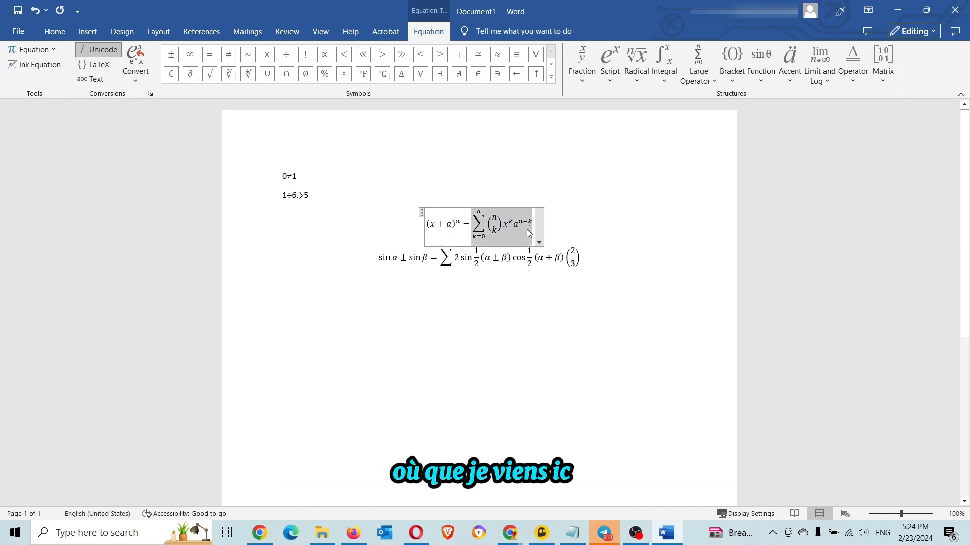
key(Delete)
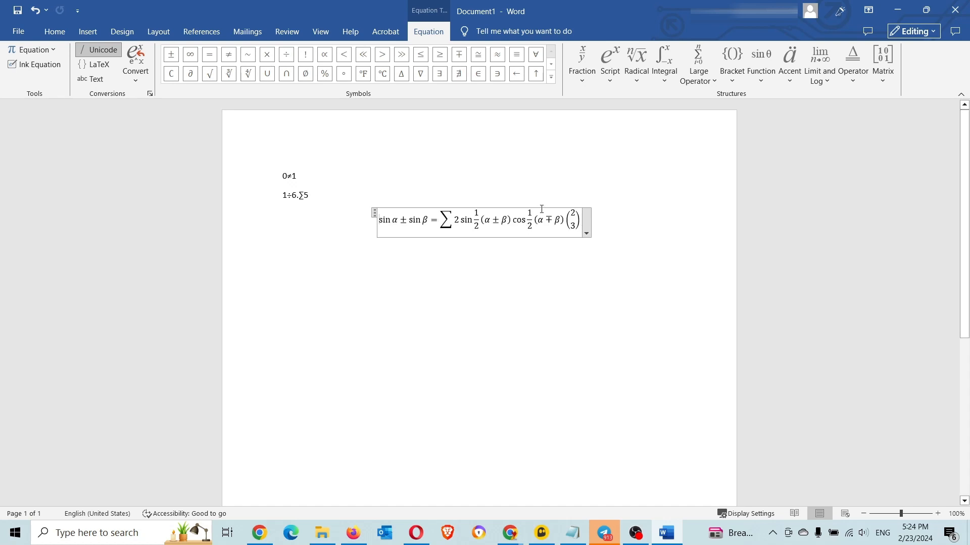
key(ctrl+z)
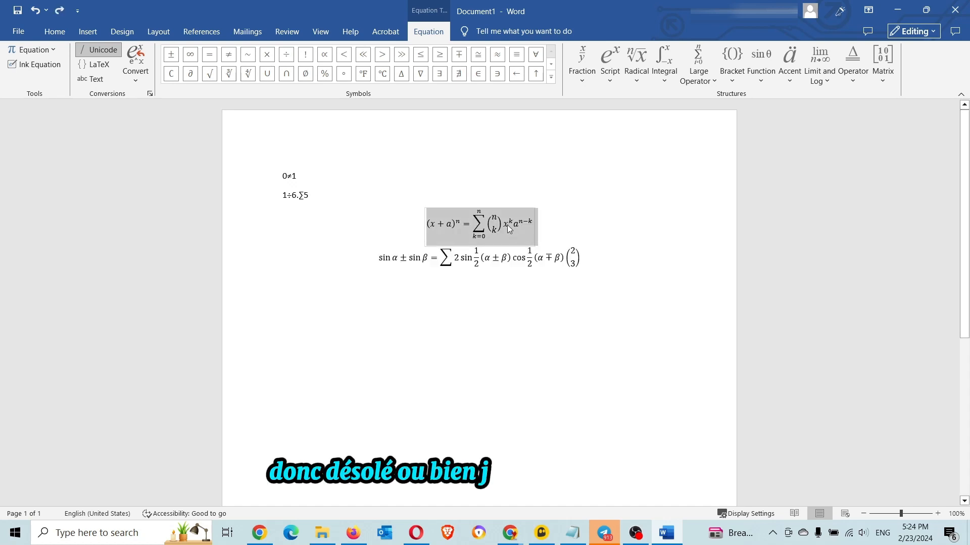
Delete everything after the equals sign in the binomial equation, keeping only (x + a)^n =
click(507, 225)
key(BackSpace)
key(BackSpace)
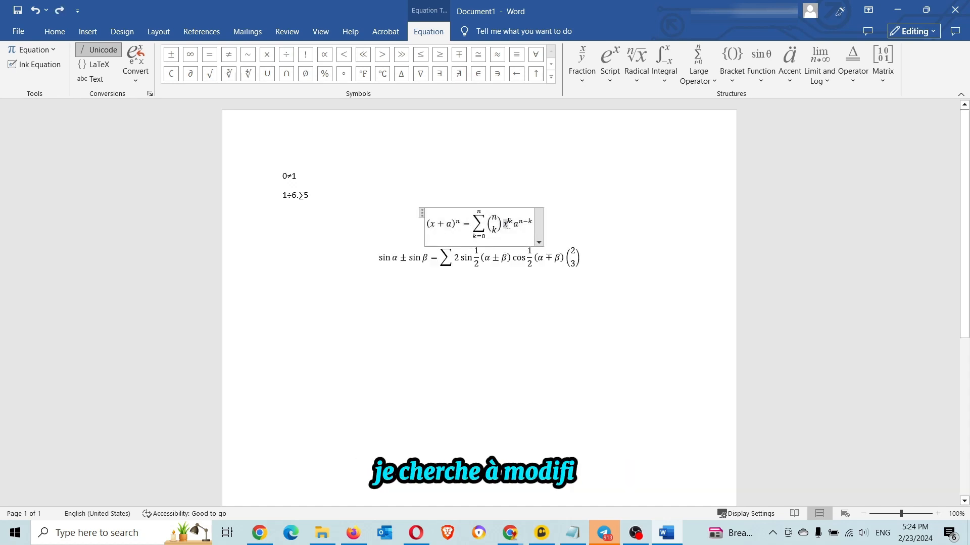
key(BackSpace)
key(BackSpace)
key(BackSpace)
key(BackSpace)
key(BackSpace)
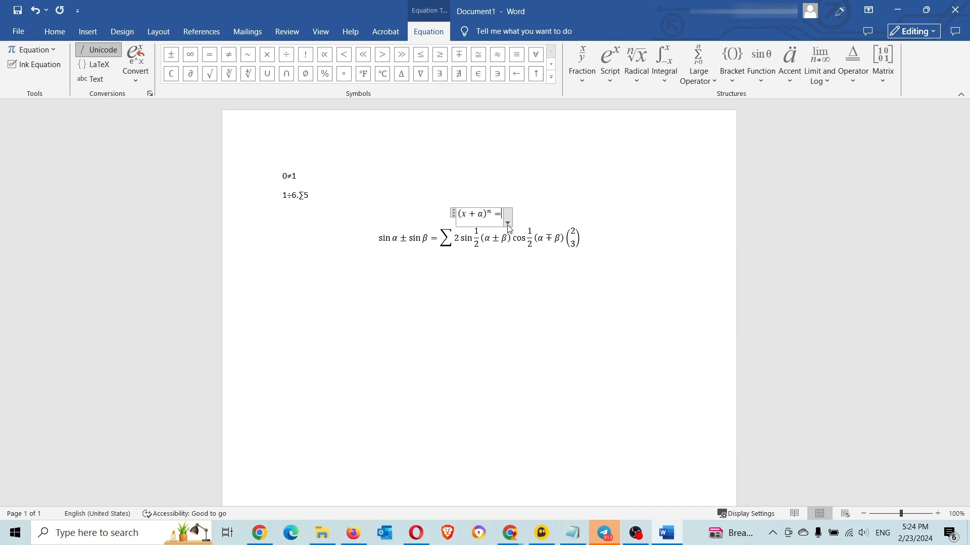
Insert an empty cube root after the equals sign of the (x + a)^n equation
click(507, 223)
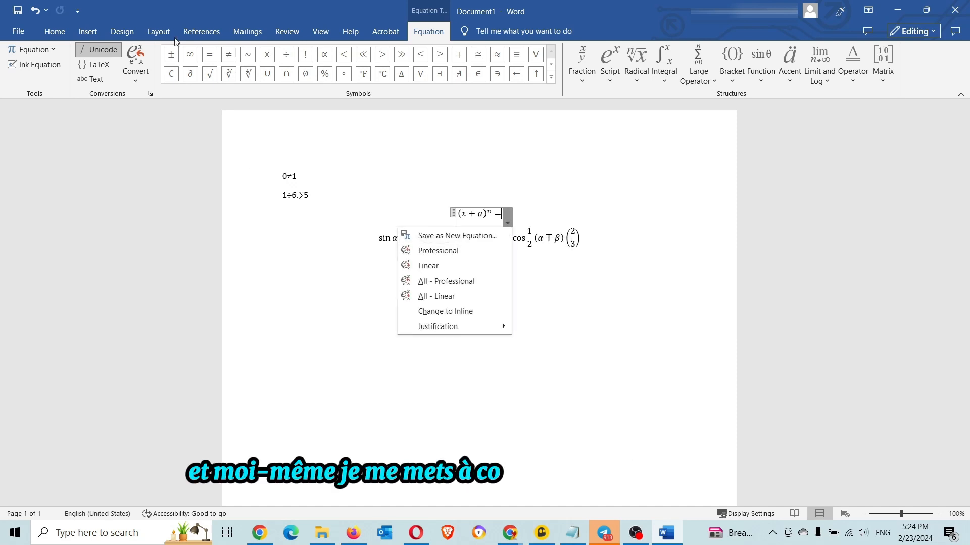
click(626, 56)
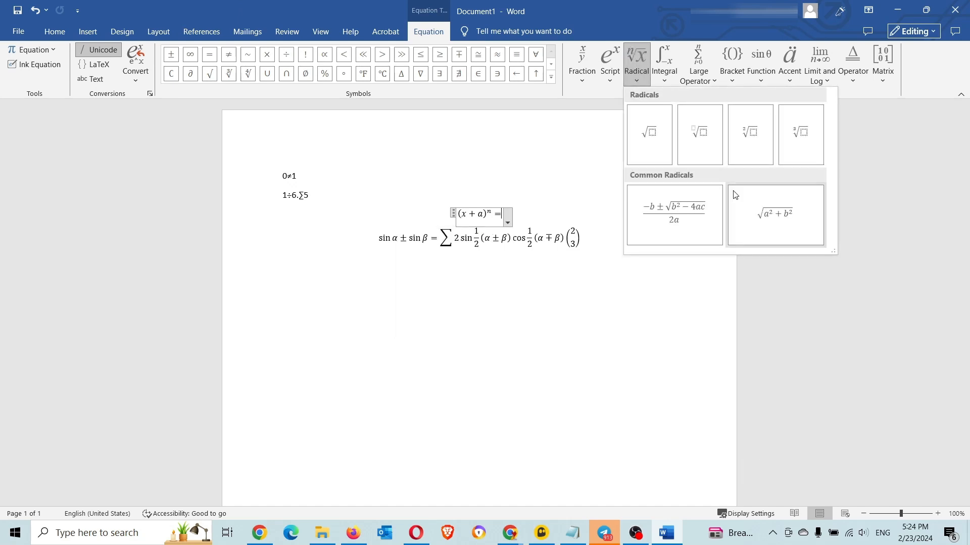
click(797, 133)
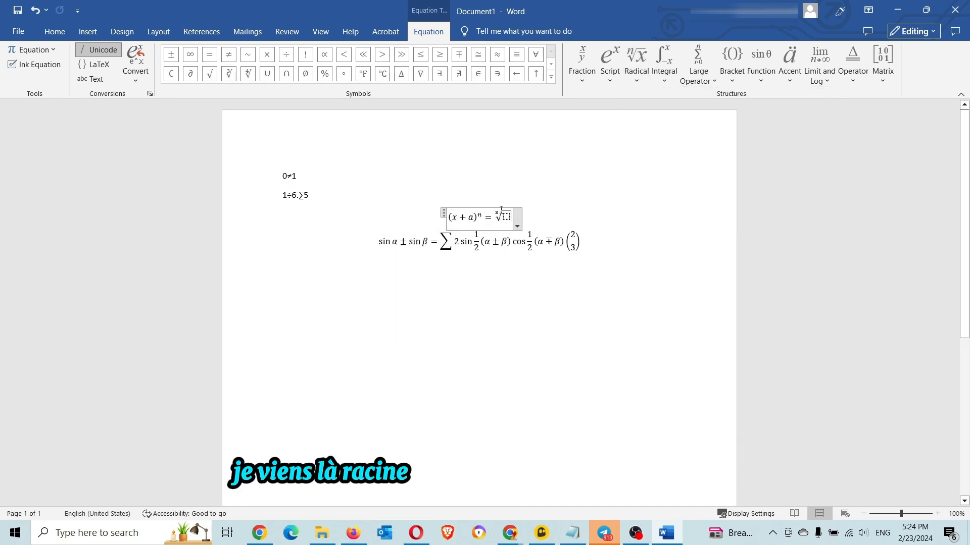